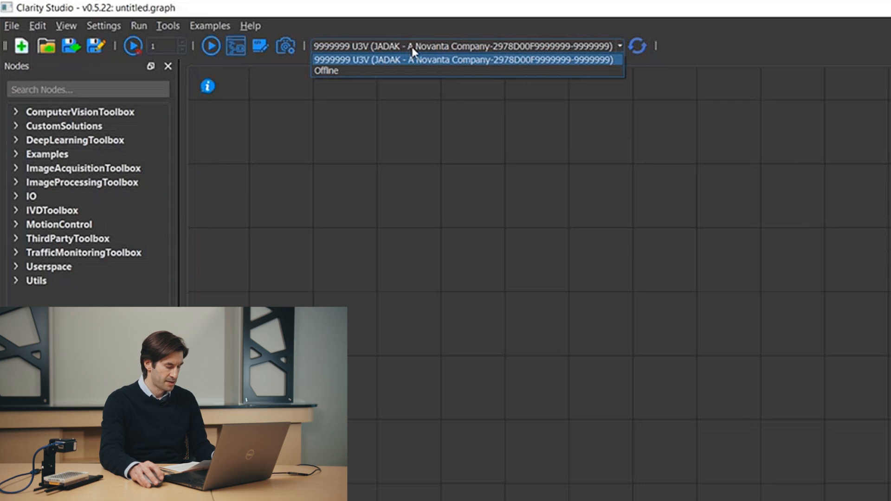
# Open the configuration of the connected JADAK U3V camera and show its camera image in a window beside it.
pyautogui.click(449, 143)
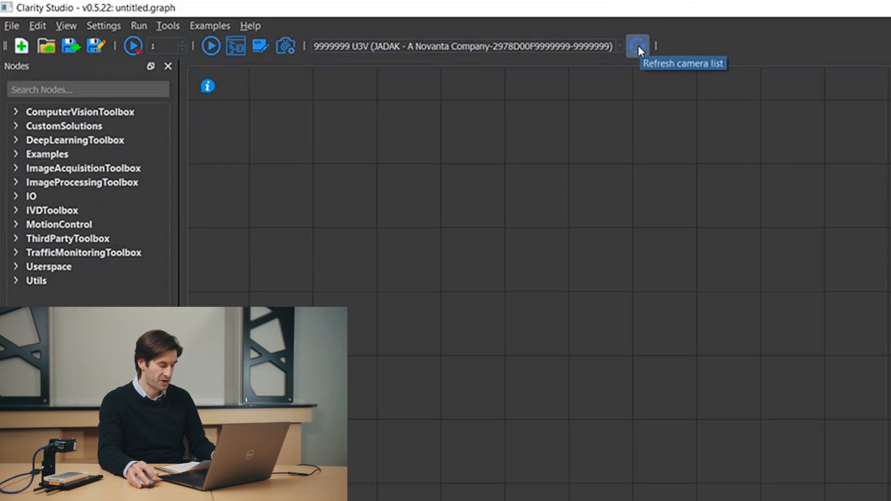
pyautogui.click(284, 47)
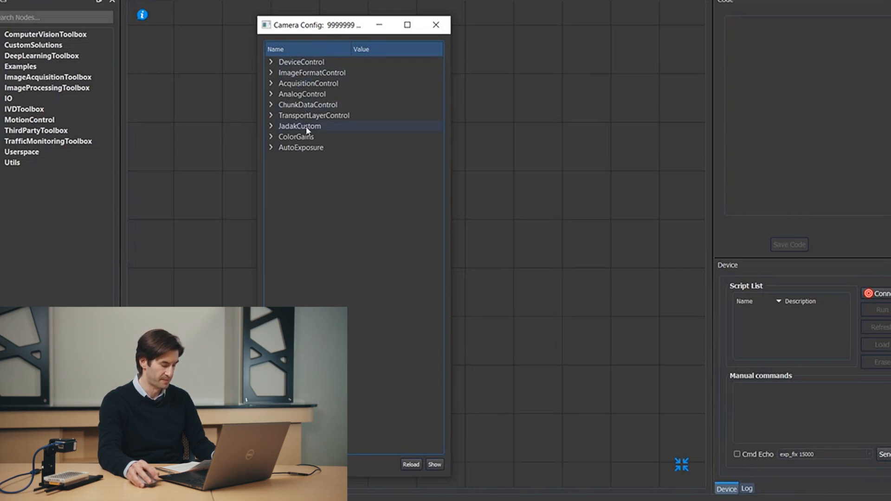
pyautogui.click(435, 465)
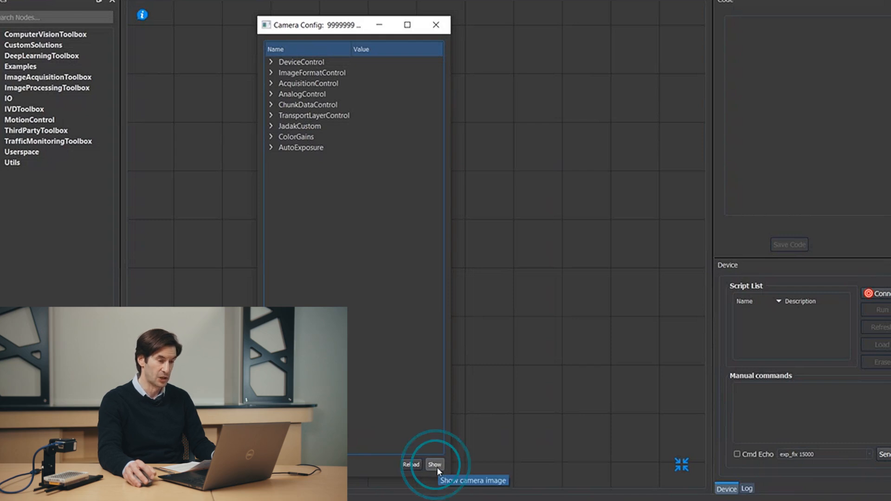
pyautogui.moveTo(357, 29); pyautogui.dragTo(273, 16)
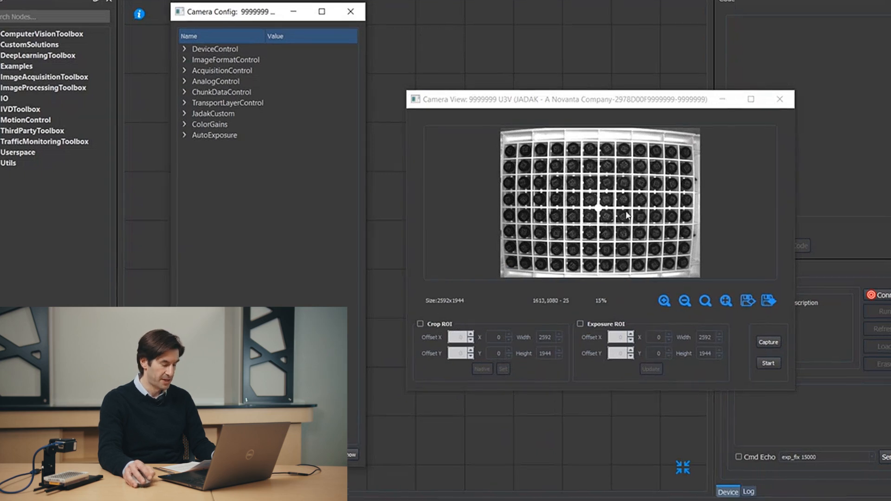
pyautogui.moveTo(583, 96); pyautogui.dragTo(547, 85)
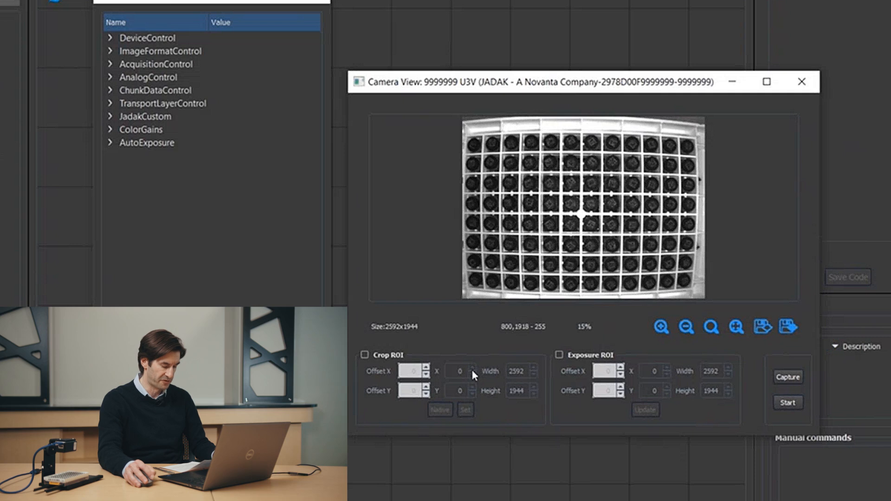
# Crop the camera image to a four-tube region about 438 × 445 px at X 1048, Y 591, and restore the native size.
pyautogui.click(365, 355)
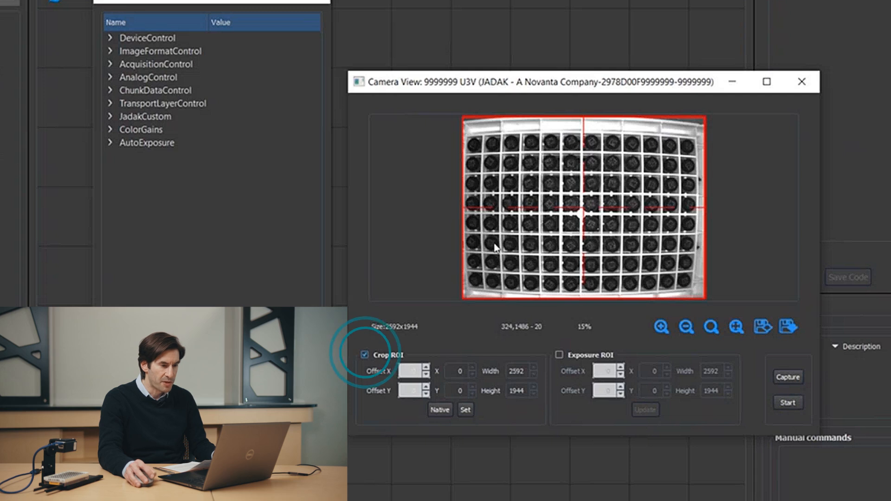
pyautogui.moveTo(491, 120); pyautogui.dragTo(487, 170)
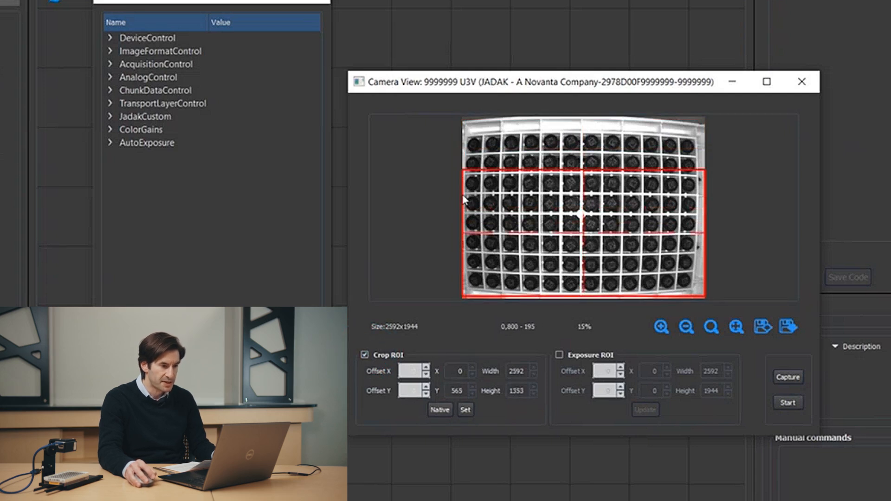
pyautogui.moveTo(464, 199); pyautogui.dragTo(573, 202)
pyautogui.moveTo(634, 216)
pyautogui.mouseDown()
pyautogui.moveTo(614, 226)
pyautogui.moveTo(627, 233)
pyautogui.mouseUp()
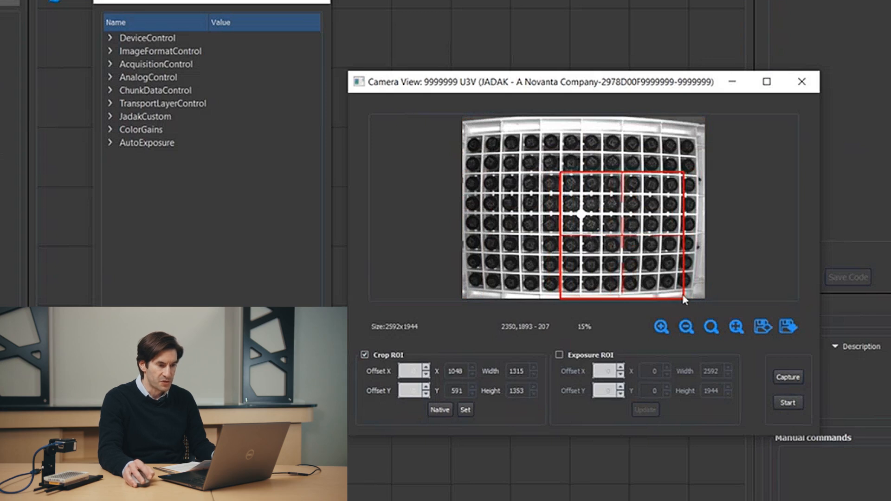
pyautogui.moveTo(683, 298); pyautogui.dragTo(601, 213)
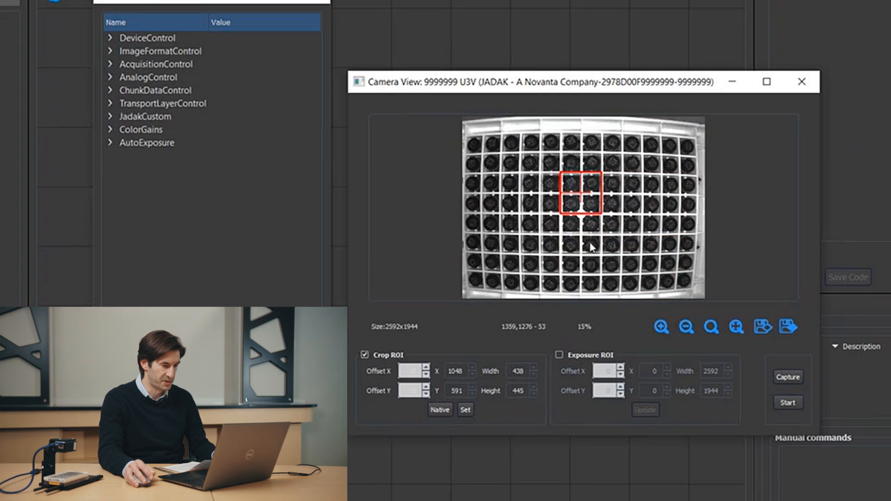
pyautogui.click(466, 410)
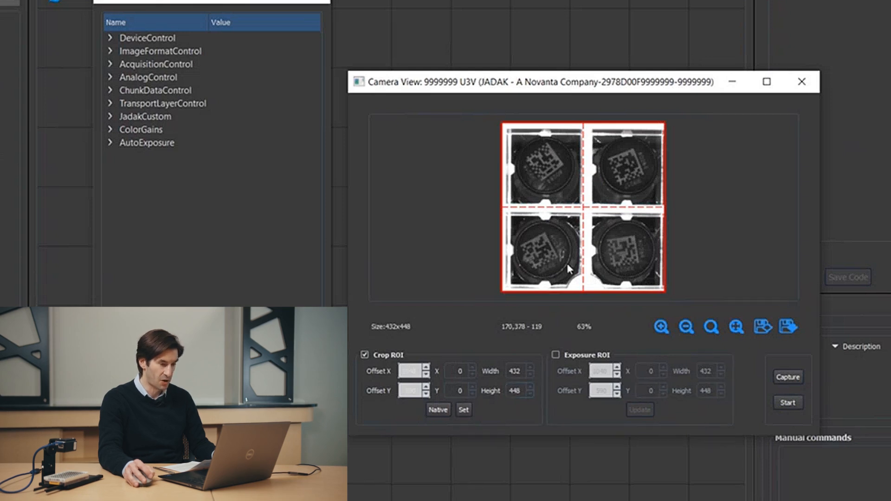
pyautogui.moveTo(579, 236)
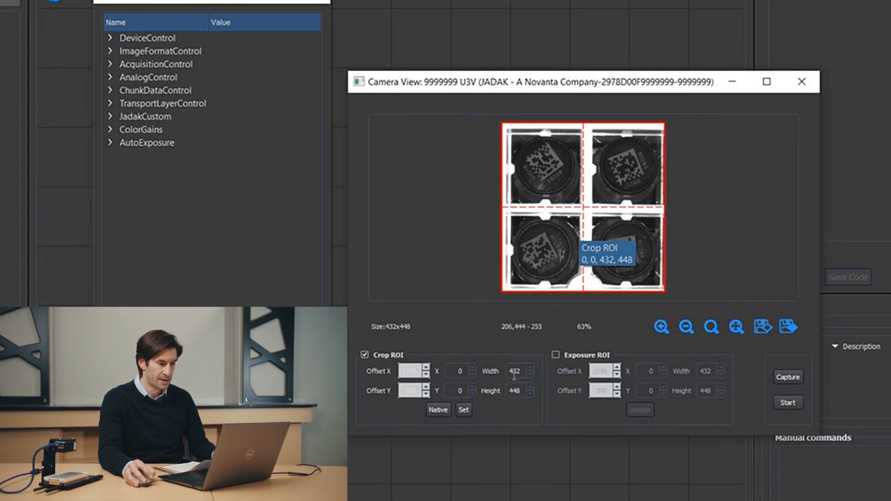
pyautogui.click(438, 411)
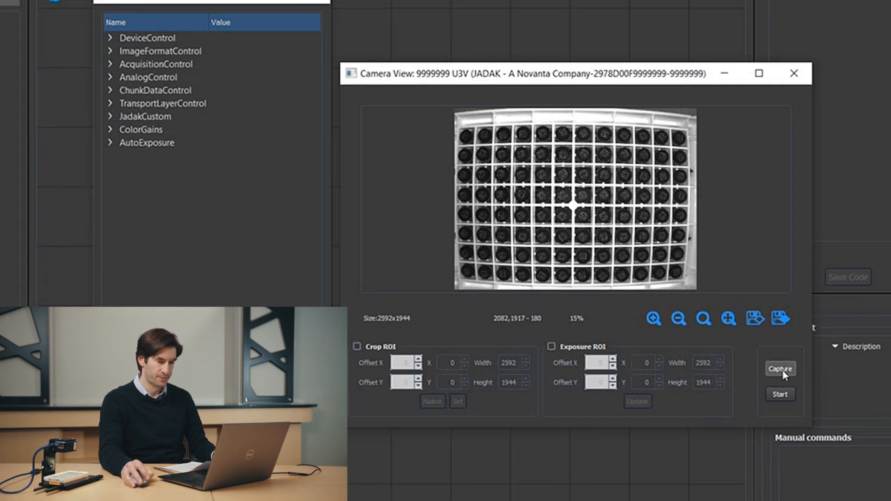
# Start the live camera stream to check the moving image, and stop it again.
pyautogui.click(781, 395)
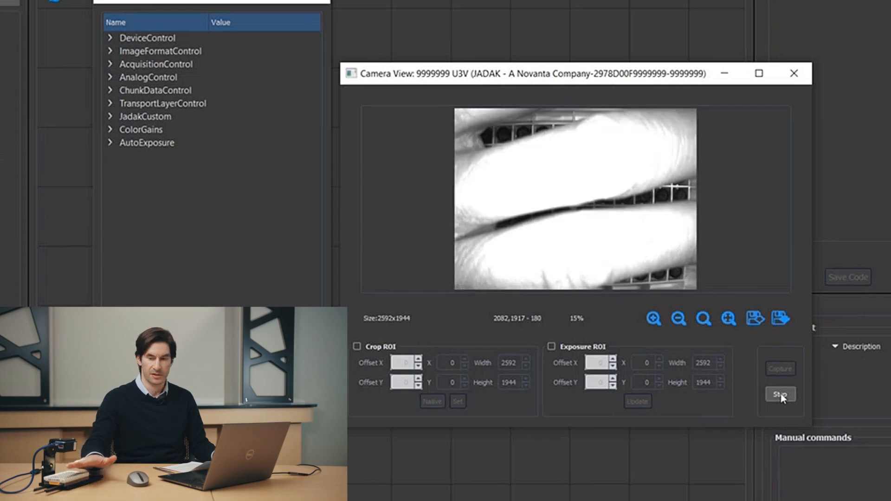
pyautogui.click(780, 395)
# Enable the Exposure ROI, size it to about 851 × 889 px at X 979, Y 318, and update the camera with it.
pyautogui.click(552, 347)
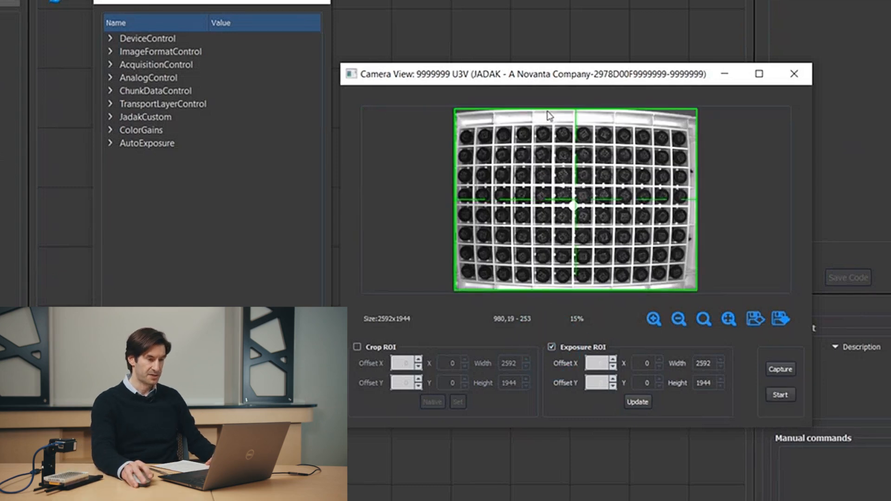
pyautogui.moveTo(548, 111); pyautogui.dragTo(548, 154)
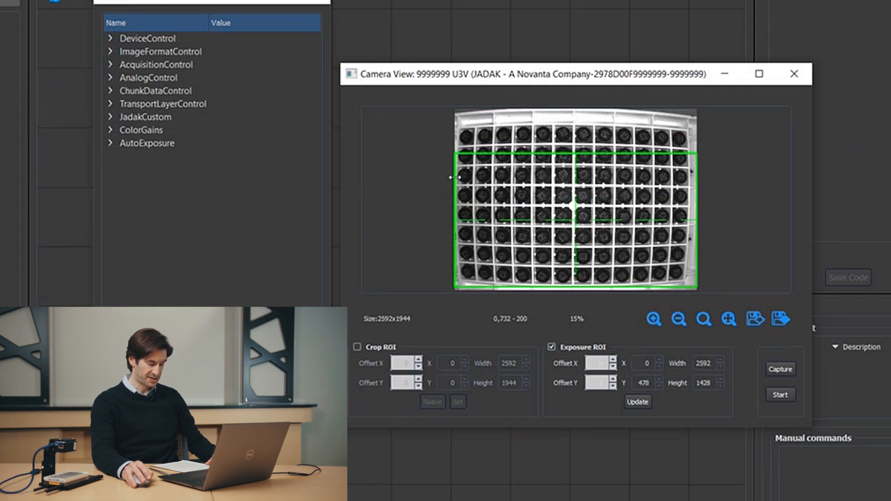
pyautogui.moveTo(545, 184); pyautogui.dragTo(545, 188)
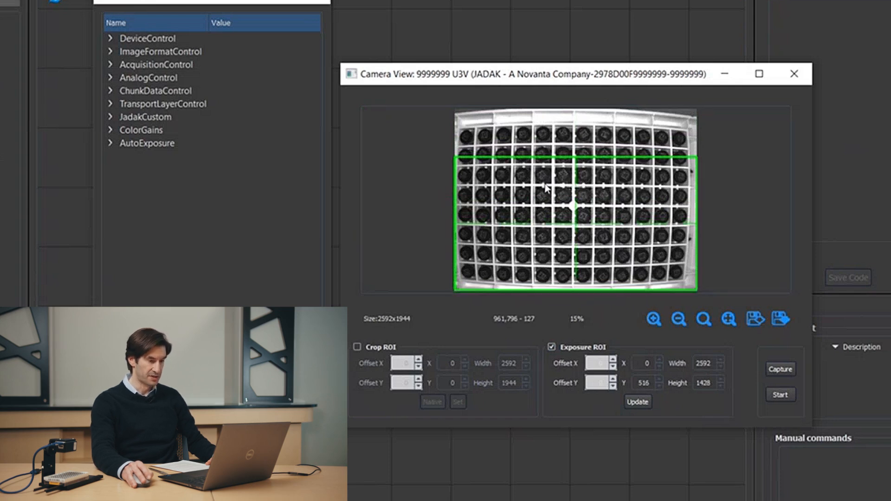
pyautogui.click(645, 402)
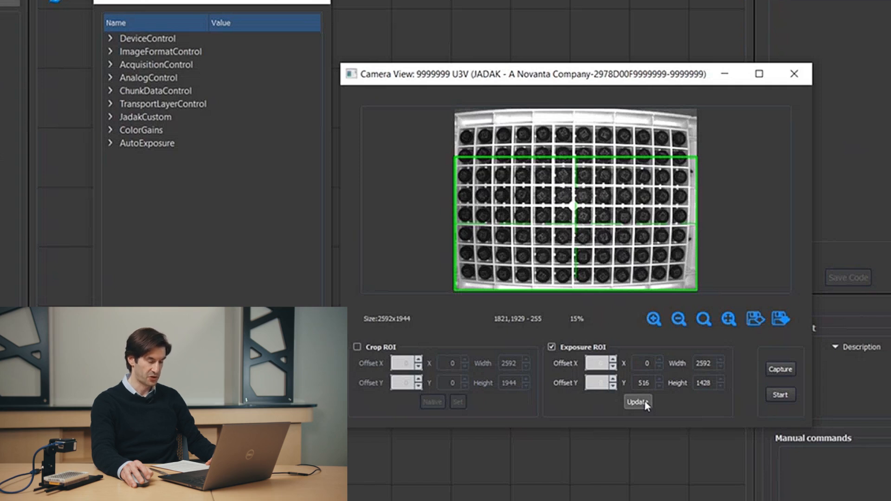
pyautogui.click(644, 403)
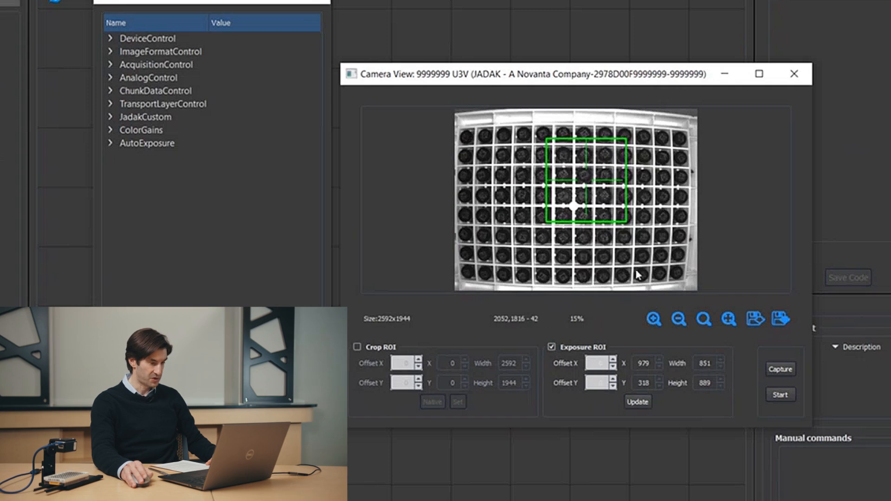
# Set the DeviceUserID in the DeviceControl settings to "Camera 1".
pyautogui.scroll(-3, 592, 218)
pyautogui.scroll(2, 592, 218)
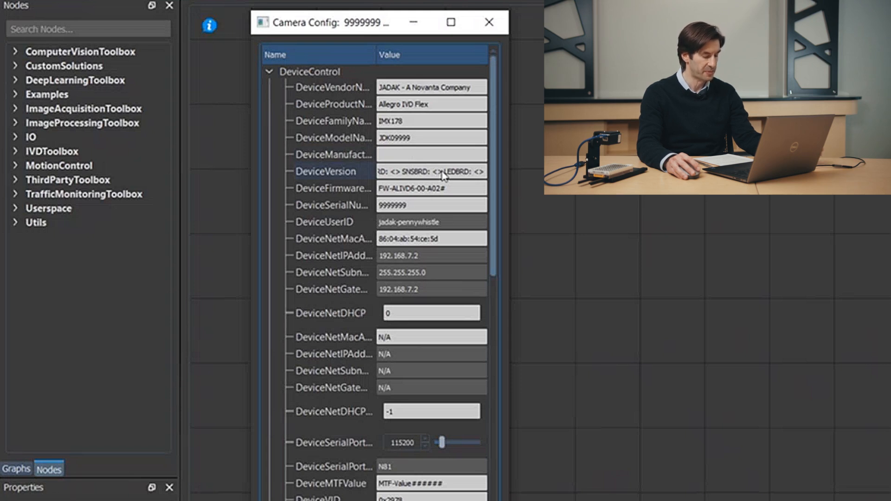
pyautogui.click(332, 224)
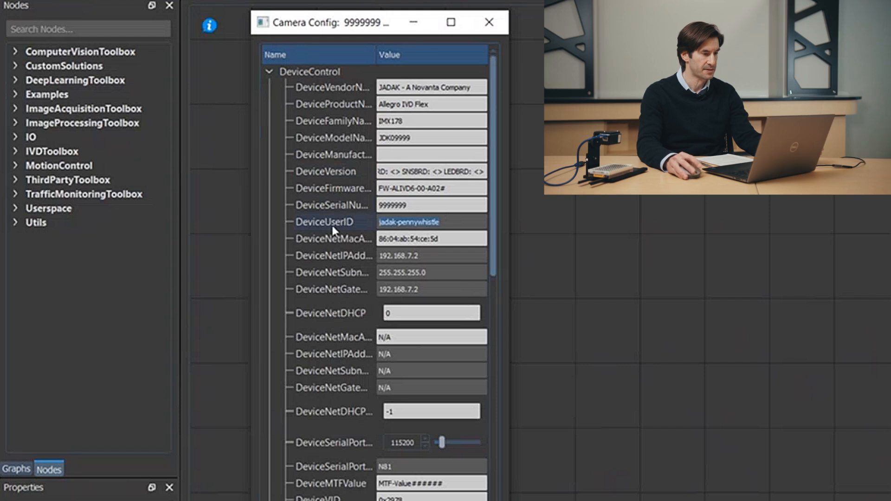
pyautogui.write('Camera 1')
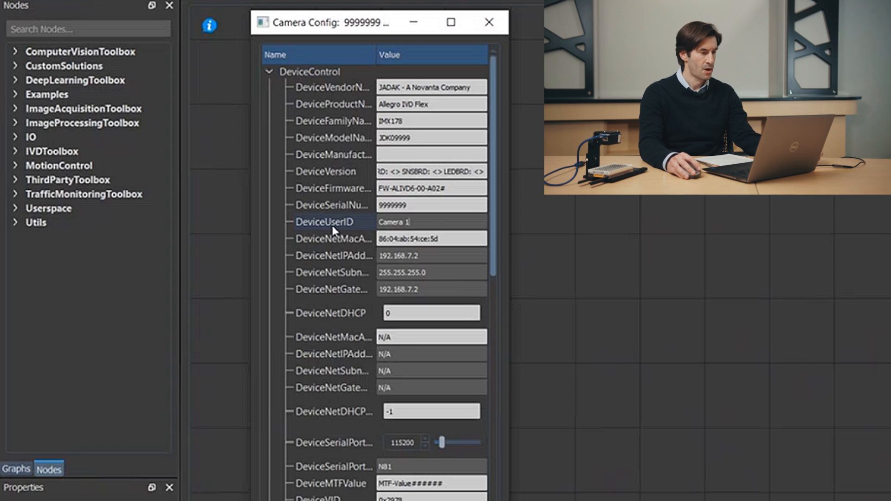
# Review the available PixelFormat options in ImageFormatControl and the AcquisitionMode setting in AcquisitionControl.
pyautogui.moveTo(338, 189)
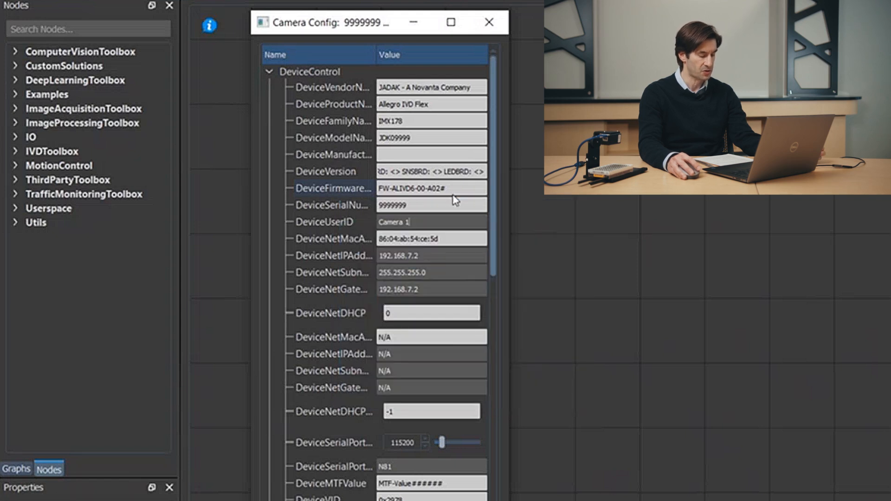
pyautogui.click(269, 71)
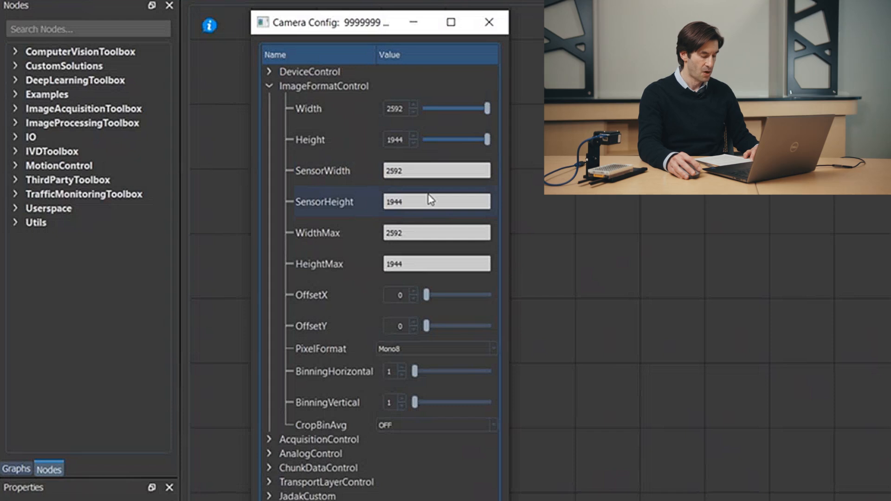
pyautogui.click(419, 348)
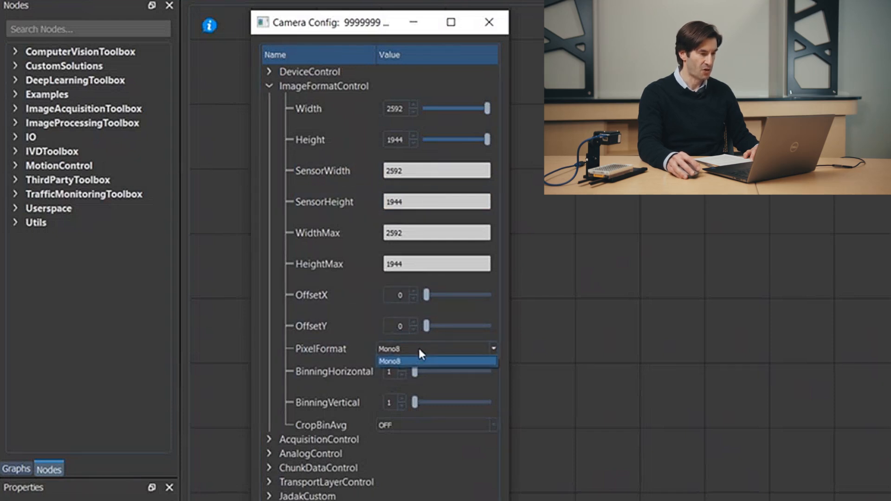
pyautogui.click(419, 350)
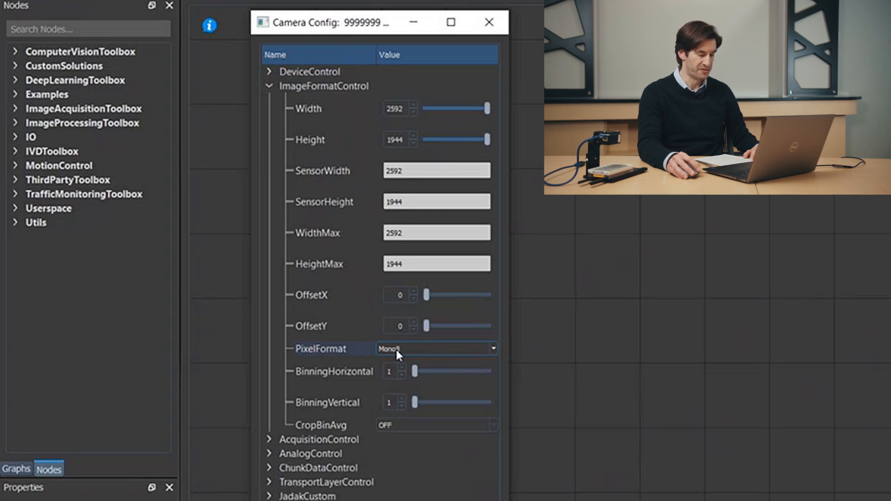
pyautogui.click(269, 86)
pyautogui.click(269, 100)
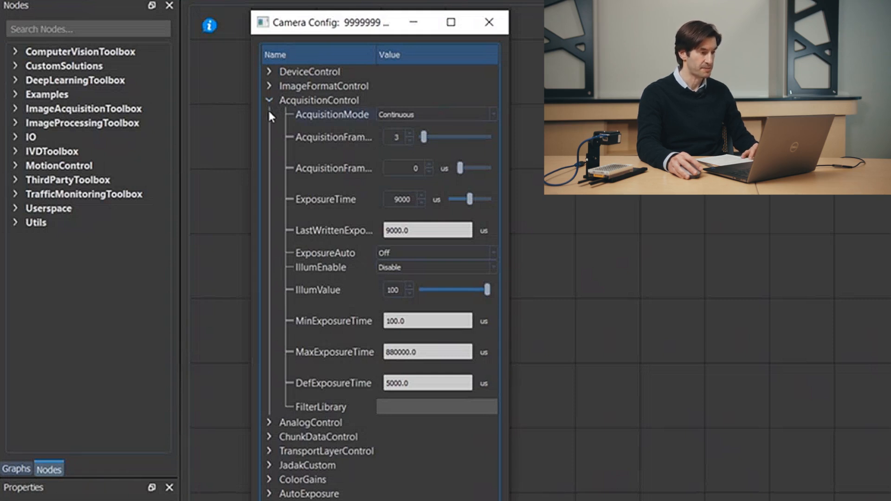
pyautogui.click(404, 116)
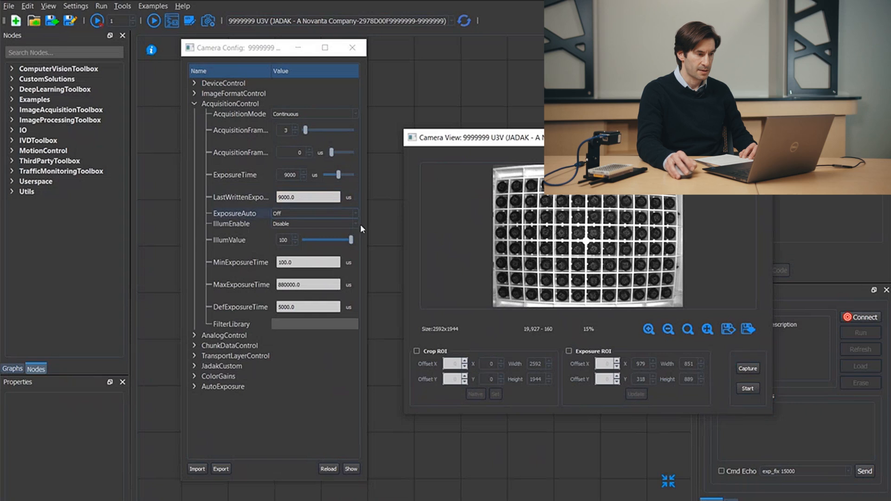
# With the live stream started, set the ExposureTime to about 7979 µs and ExposureAuto to Continuous.
pyautogui.click(748, 389)
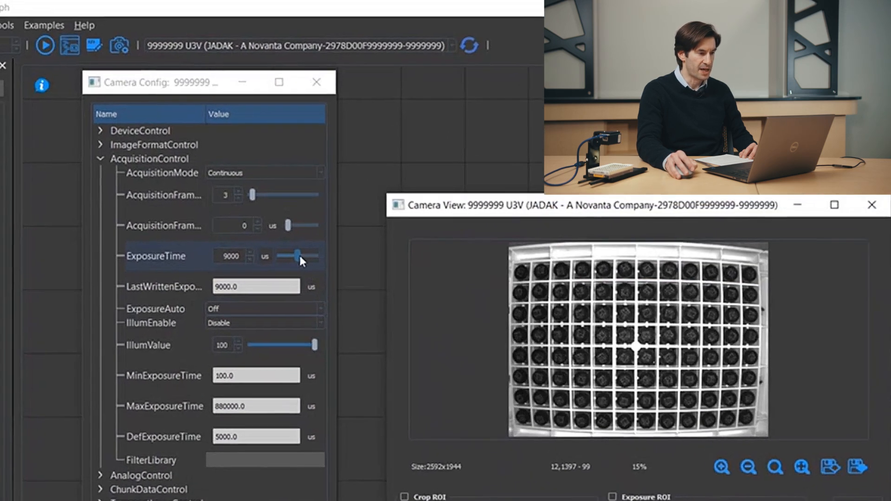
pyautogui.moveTo(294, 259)
pyautogui.mouseDown()
pyautogui.moveTo(303, 259)
pyautogui.moveTo(283, 259)
pyautogui.moveTo(294, 259)
pyautogui.mouseUp()
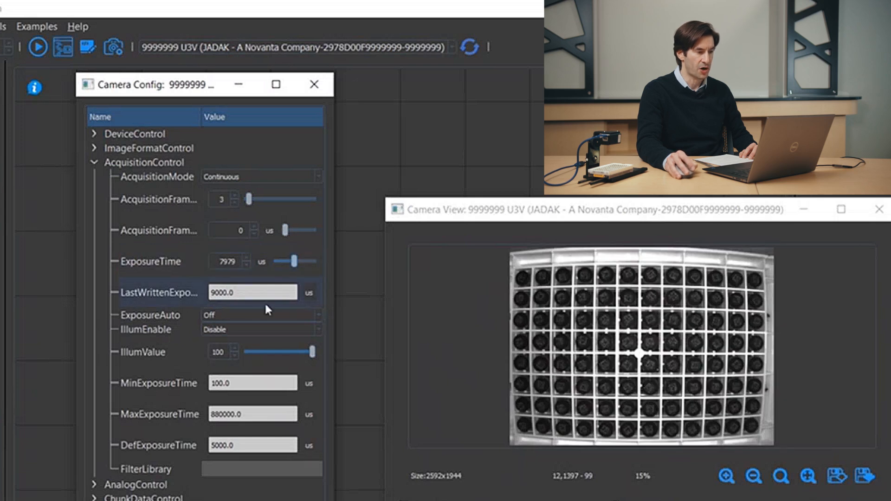
pyautogui.click(235, 317)
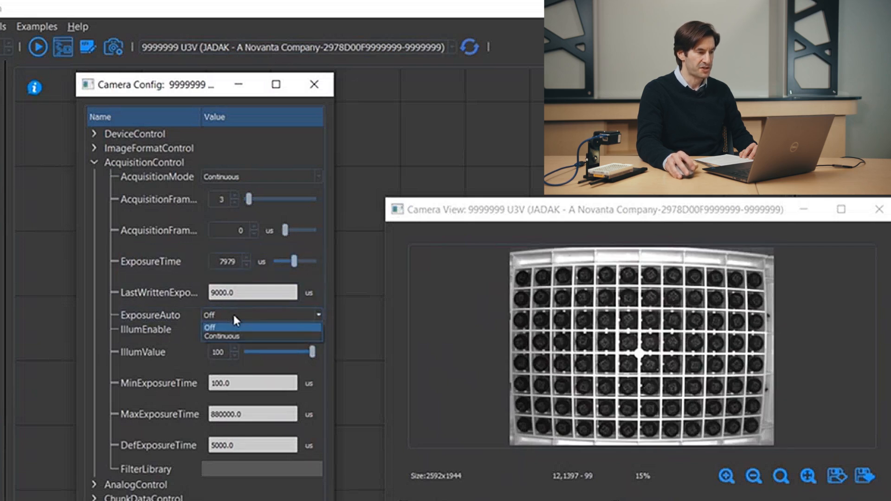
pyautogui.click(235, 333)
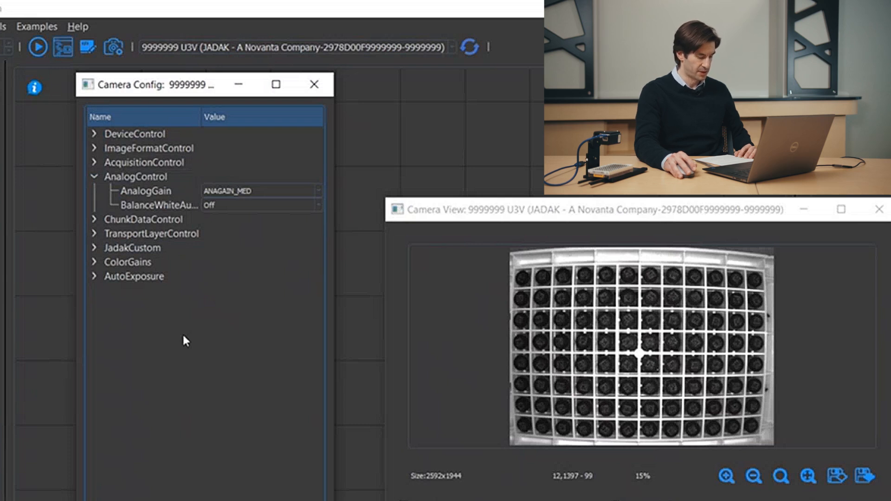
# Examine the gain parameters in ColorGains and the parameters in AutoExposure, leaving both groups collapsed.
pyautogui.click(94, 234)
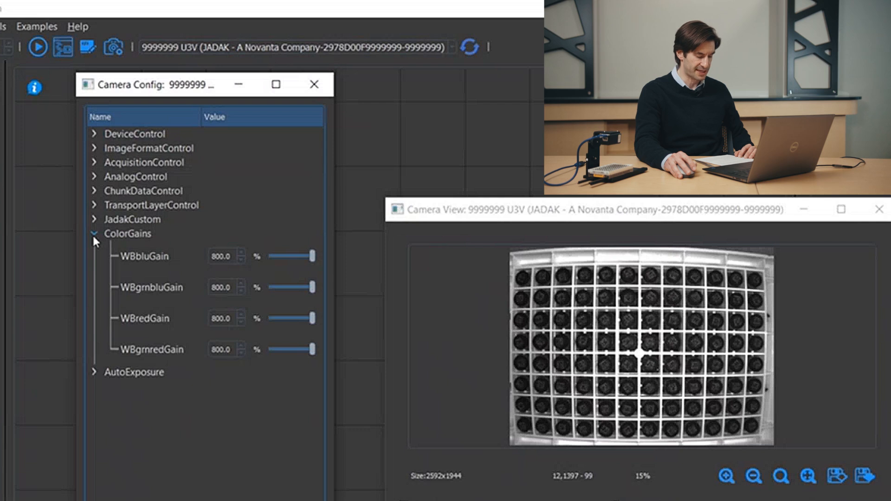
pyautogui.click(244, 377)
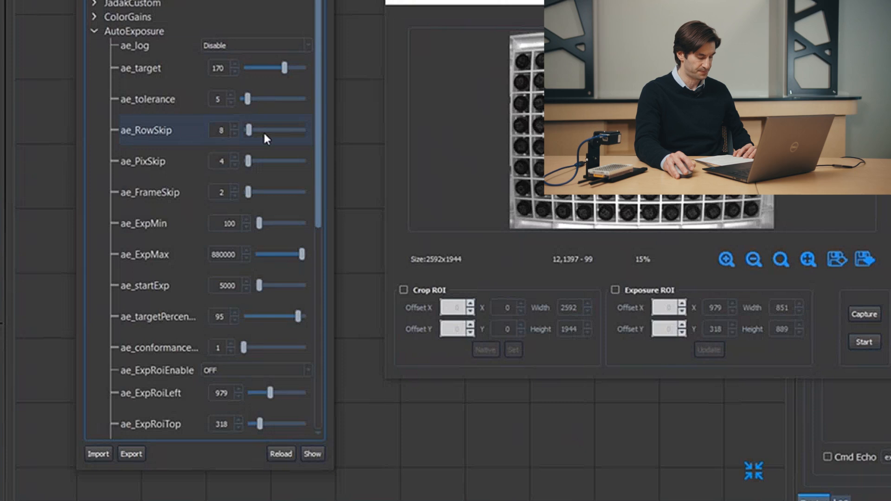
pyautogui.click(94, 31)
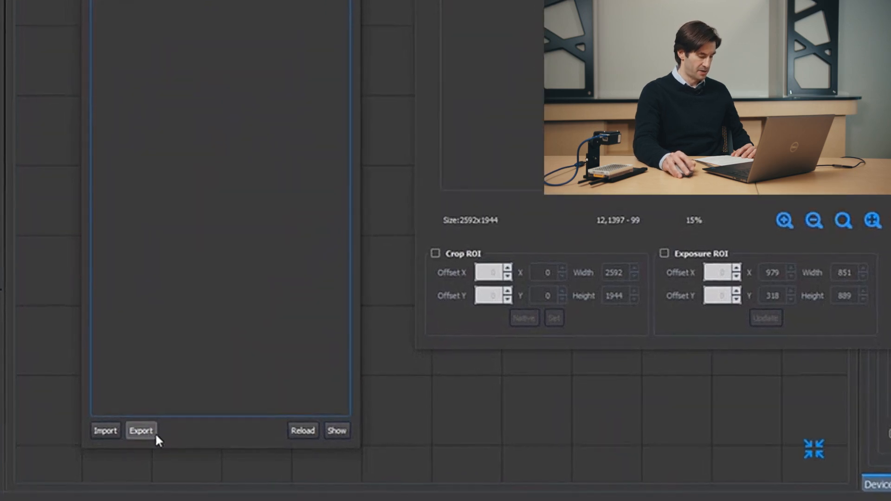